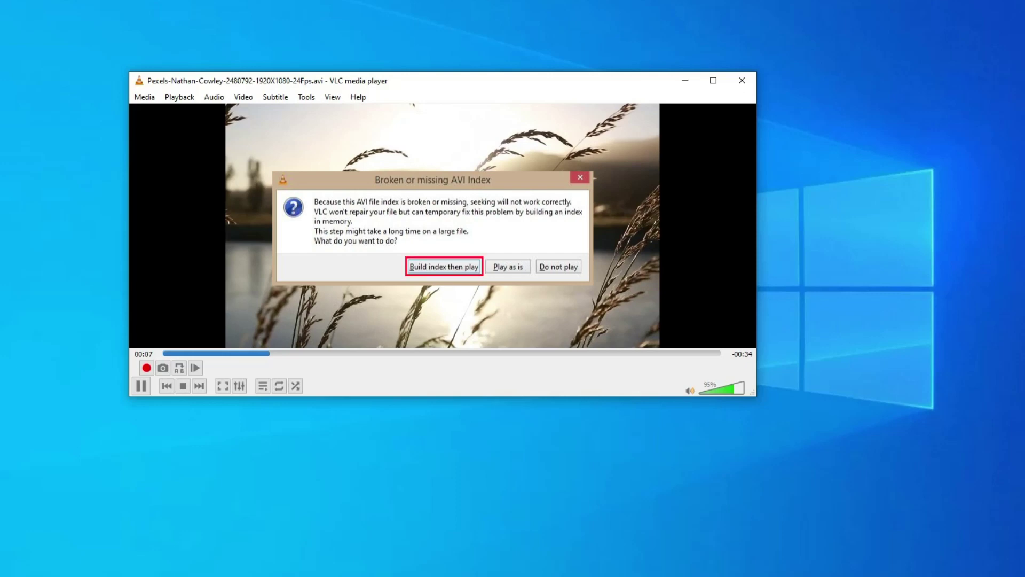
Build the AVI file's index and play it, and save the preference for damaged or incomplete AVI files as Always fix
key(Return)
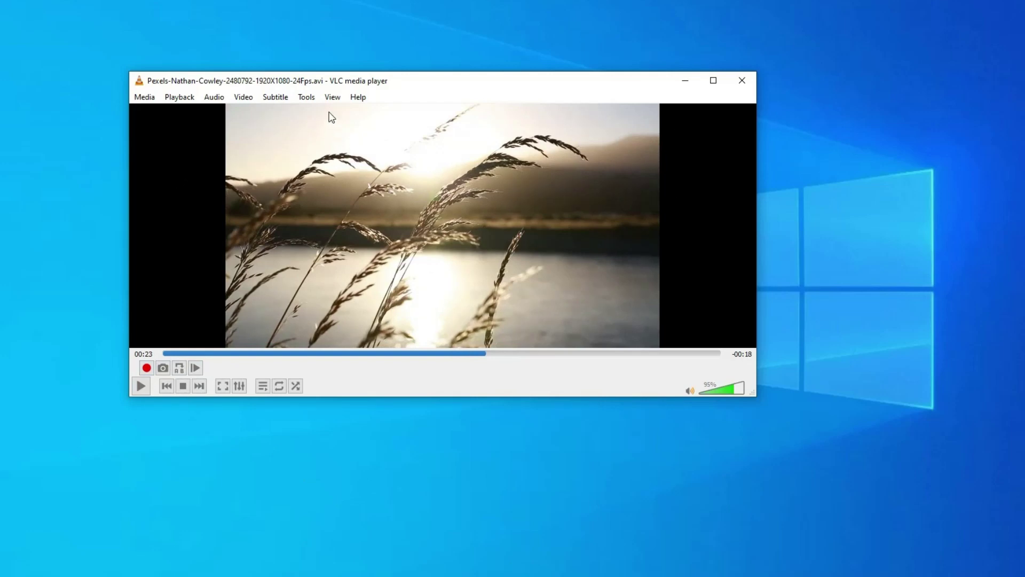
click(303, 102)
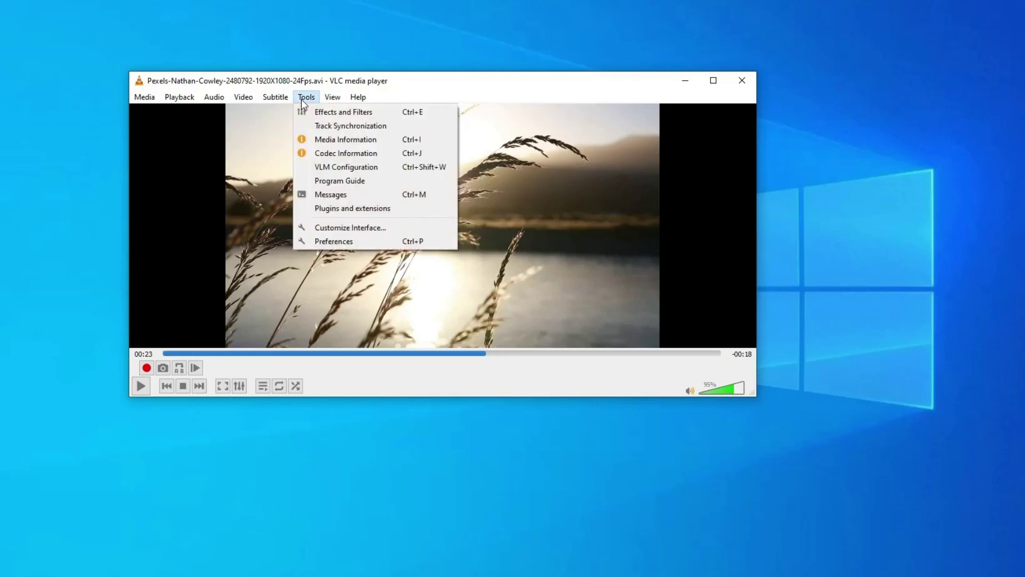
click(345, 243)
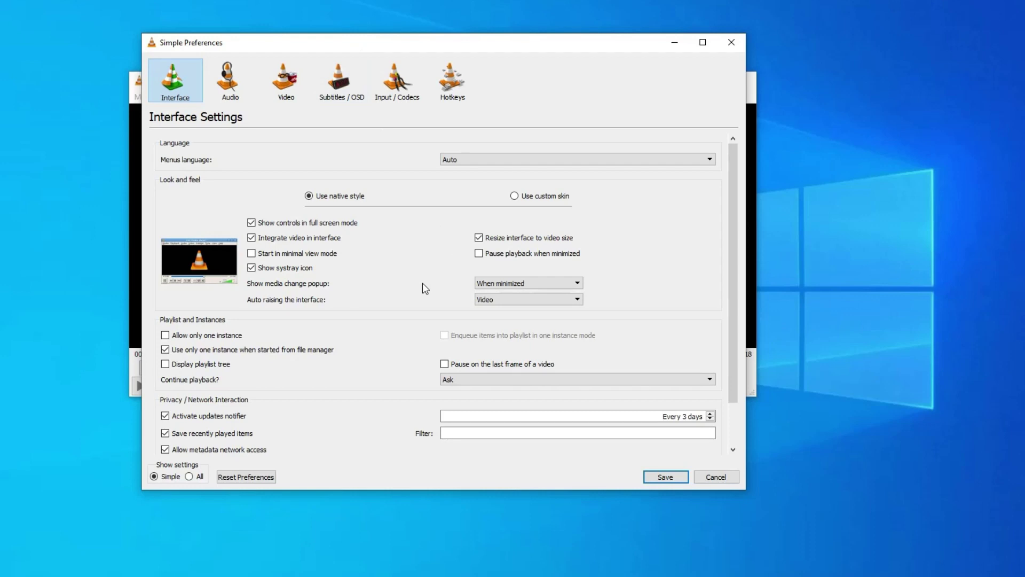
click(396, 91)
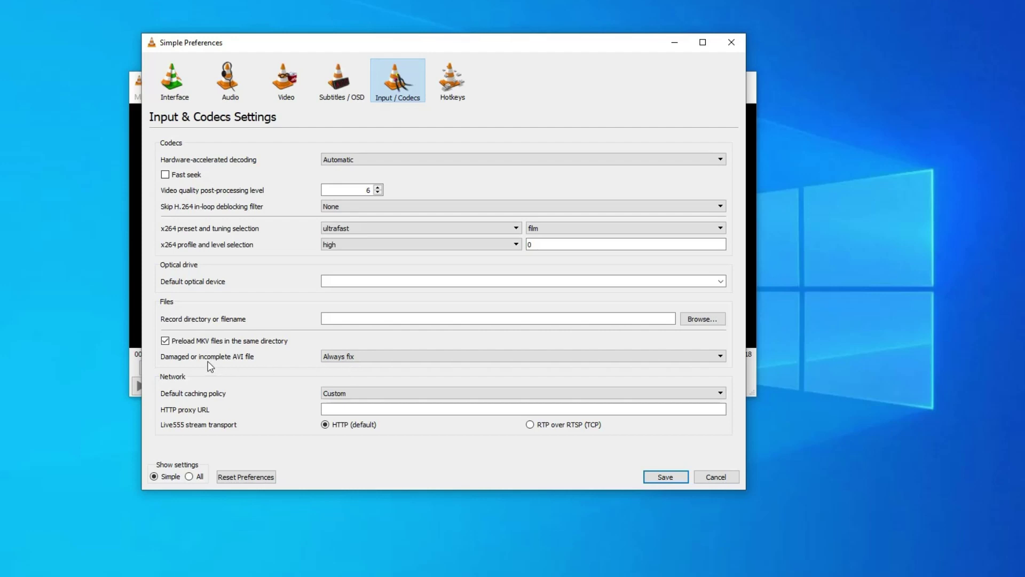
mouse_move(316, 367)
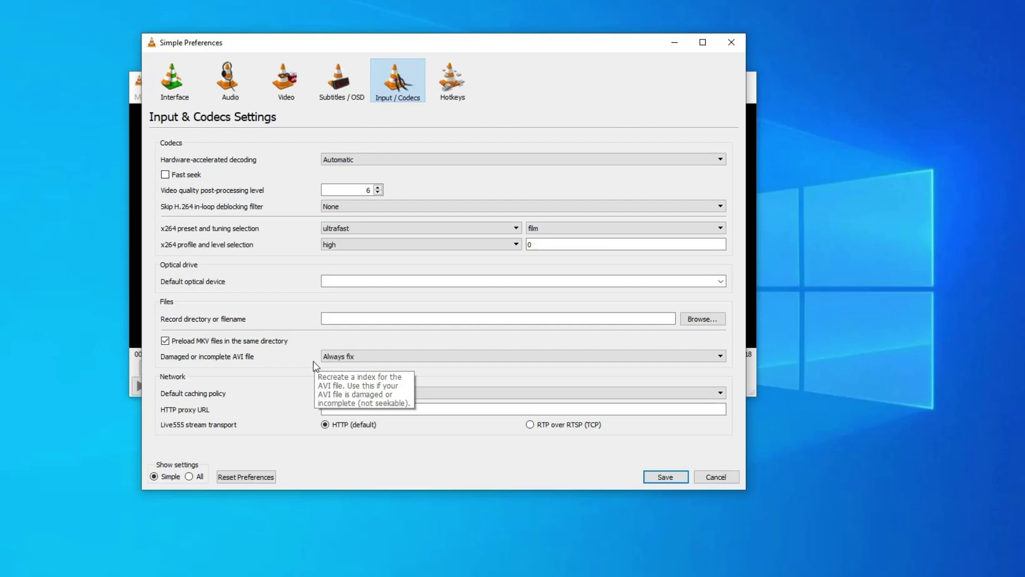
click(373, 357)
click(348, 373)
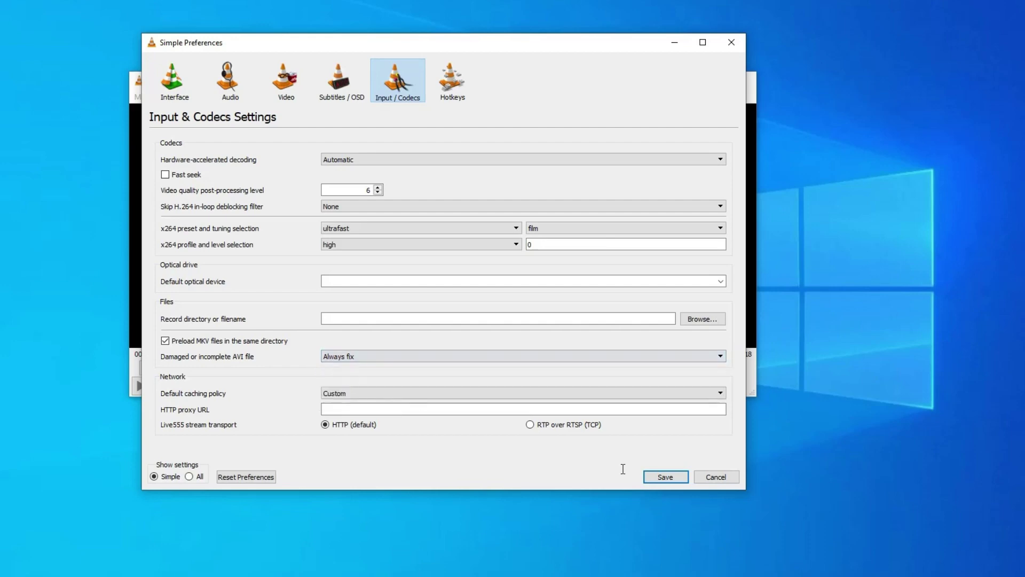
click(664, 477)
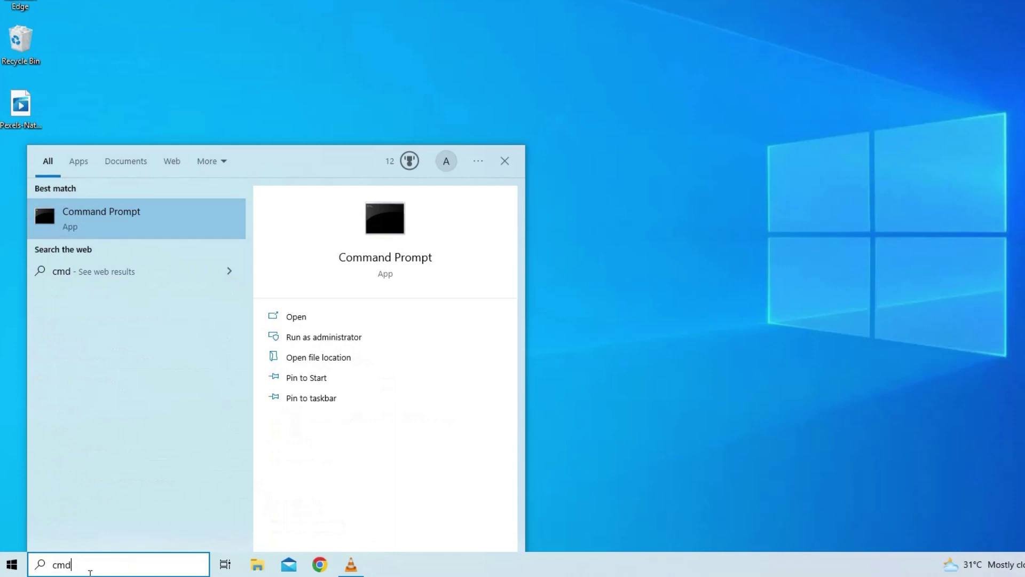
Open Command Prompt as administrator and run a system file check with SFC/scannow
right_click(118, 212)
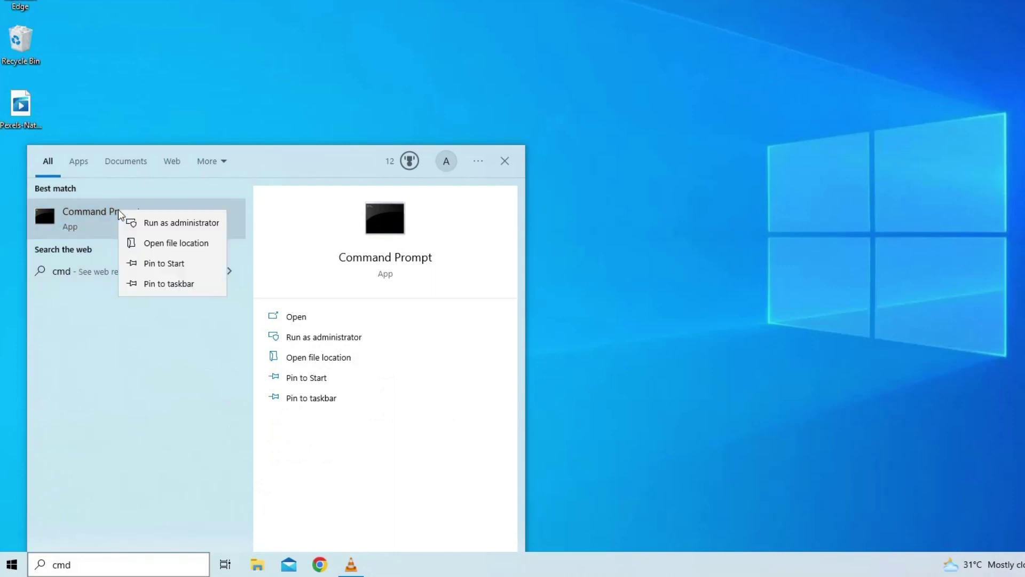
click(164, 224)
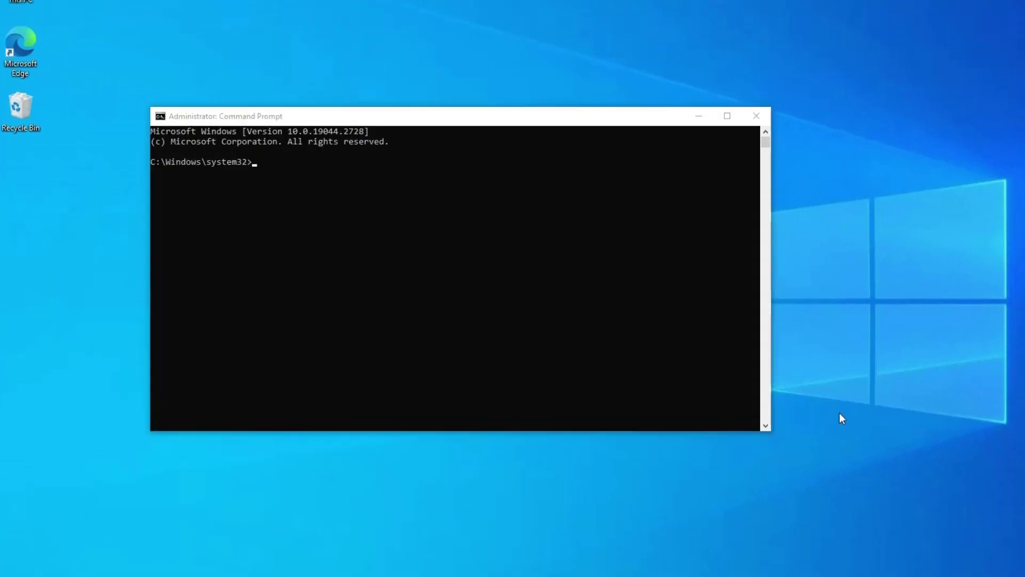
click(258, 161)
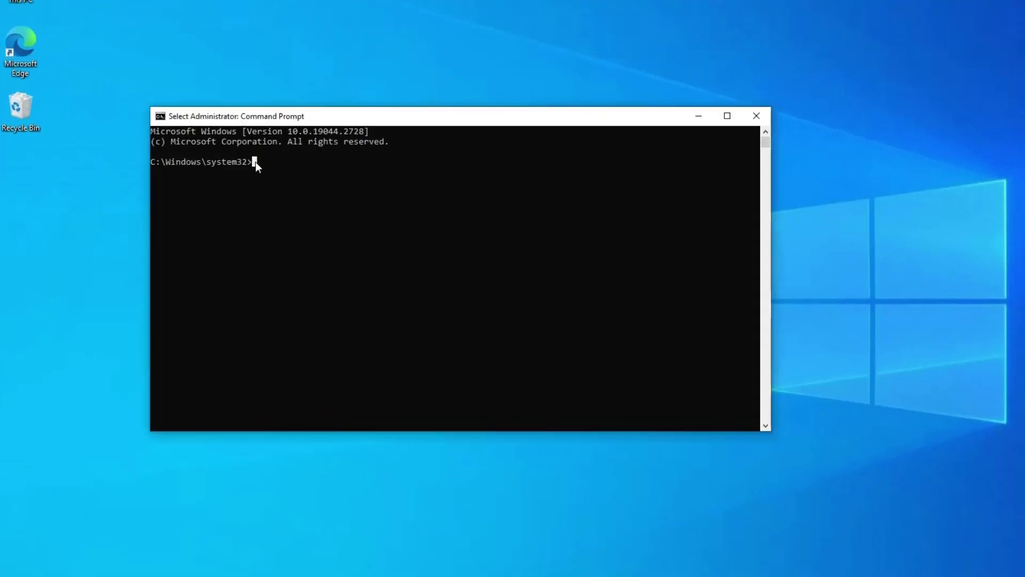
text(SF)
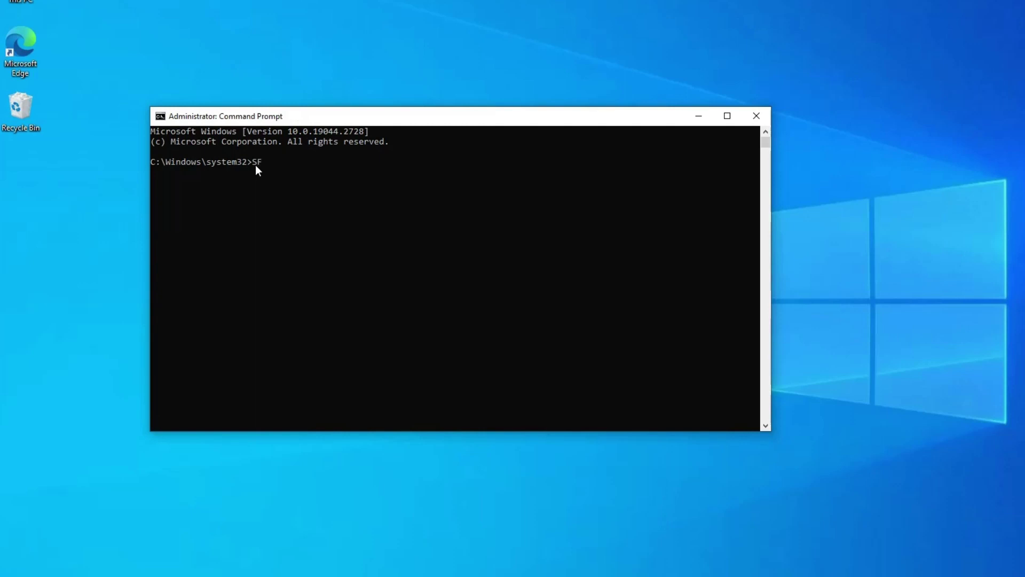
text(C/scannow)
key(Return)
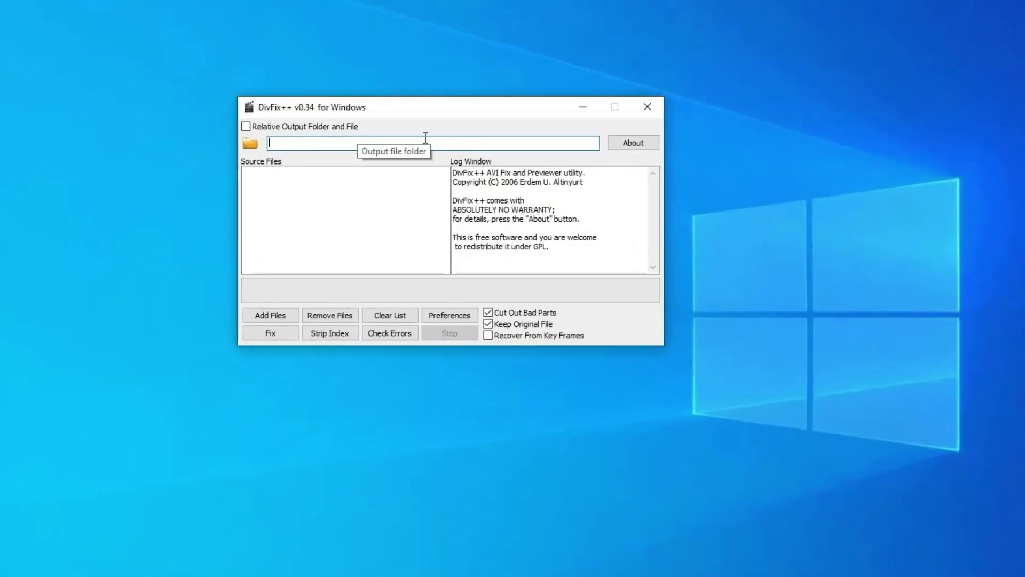
In DivFix++, set the output folder to New folder on the Desktop and add the Pexels AVI video from the Desktop as source file
click(256, 145)
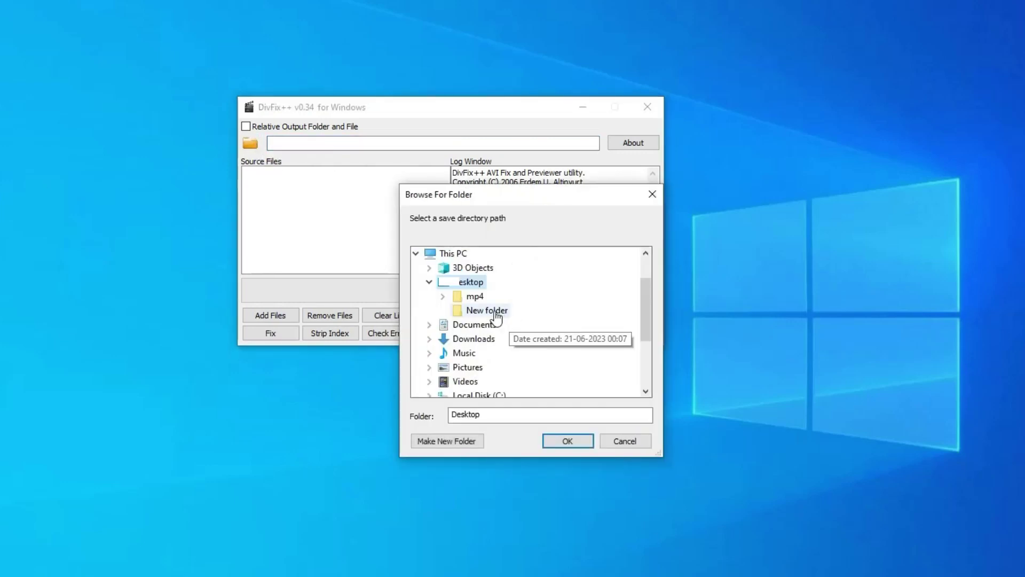
click(495, 312)
click(561, 443)
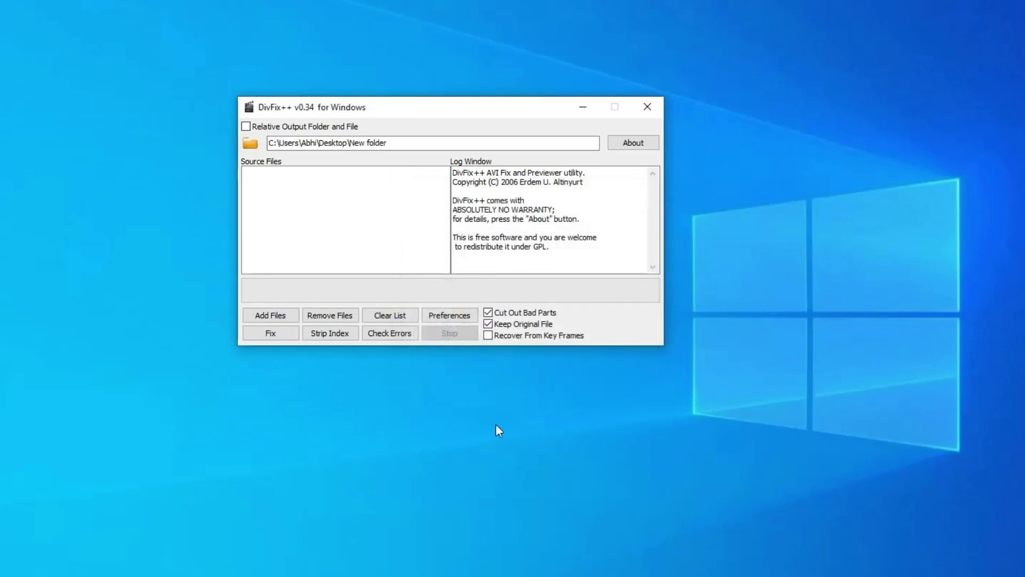
click(270, 315)
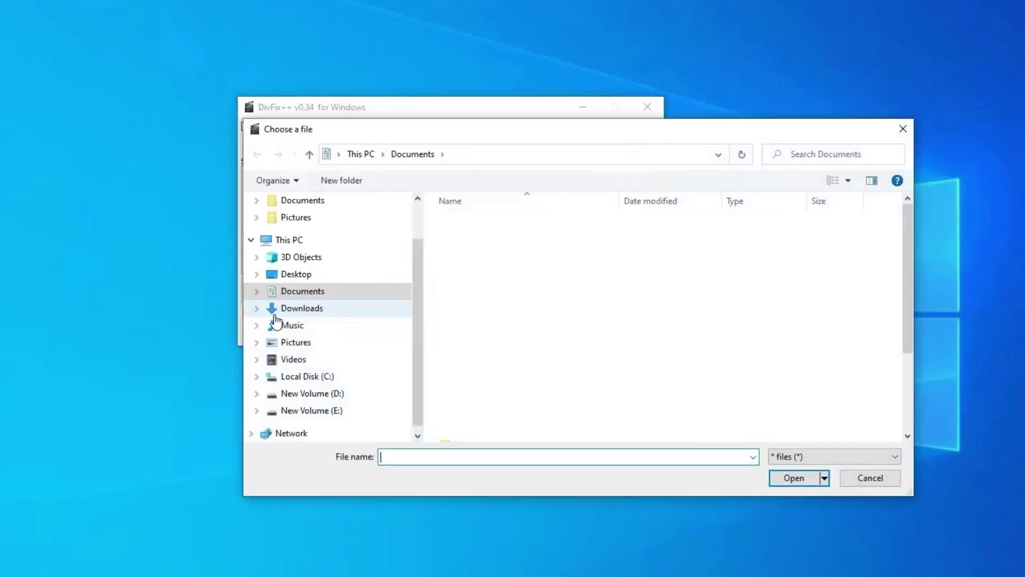
click(311, 276)
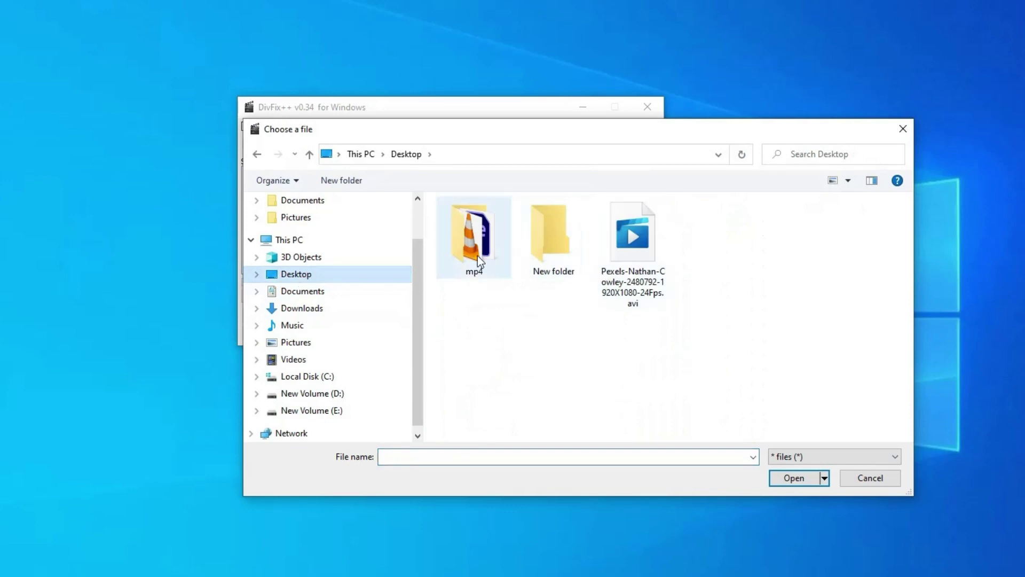
double_click(640, 260)
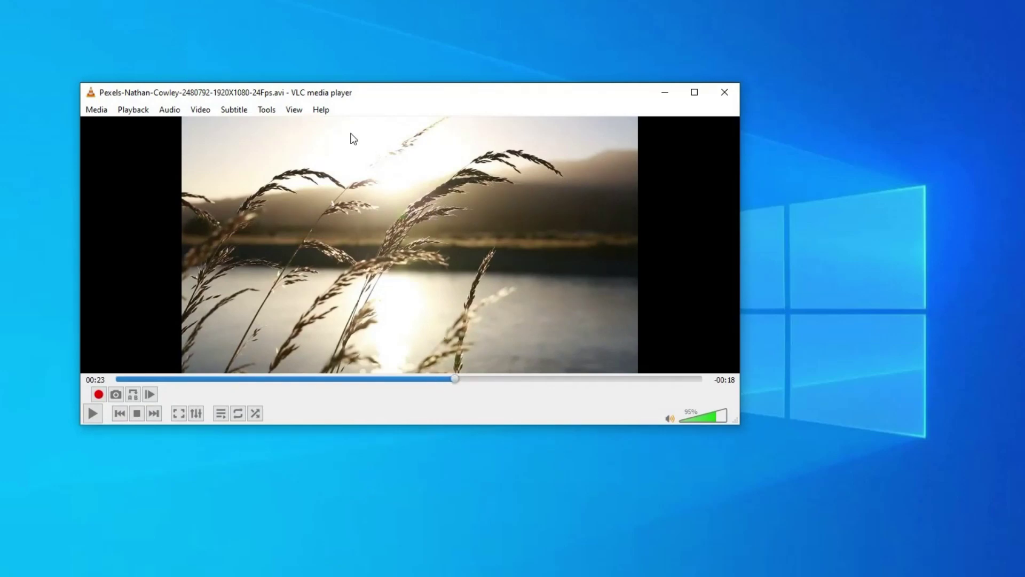
Switch to VLC media player and check for updates, moving the updates window up over the player
click(326, 106)
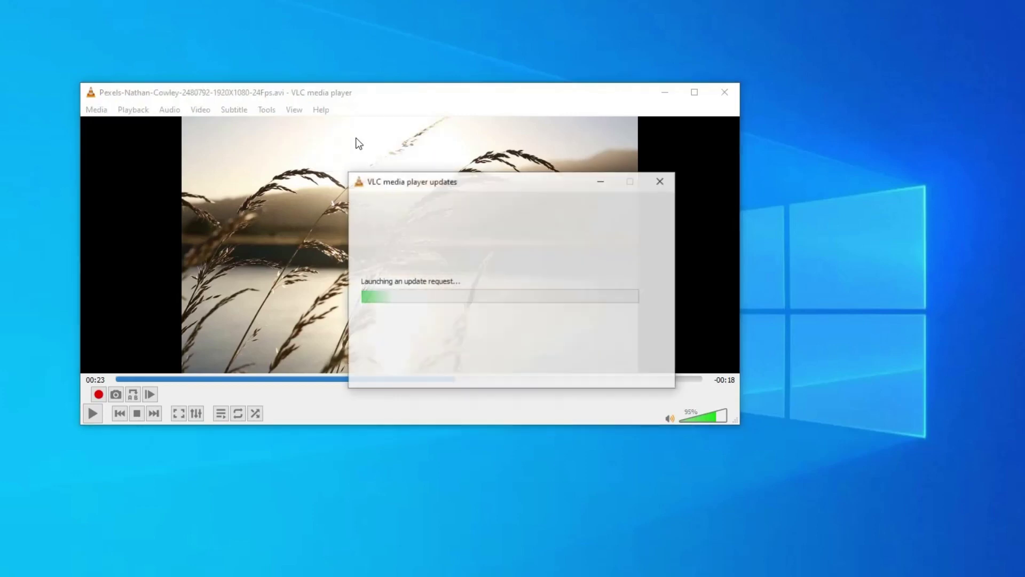
drag(495, 191, 406, 154)
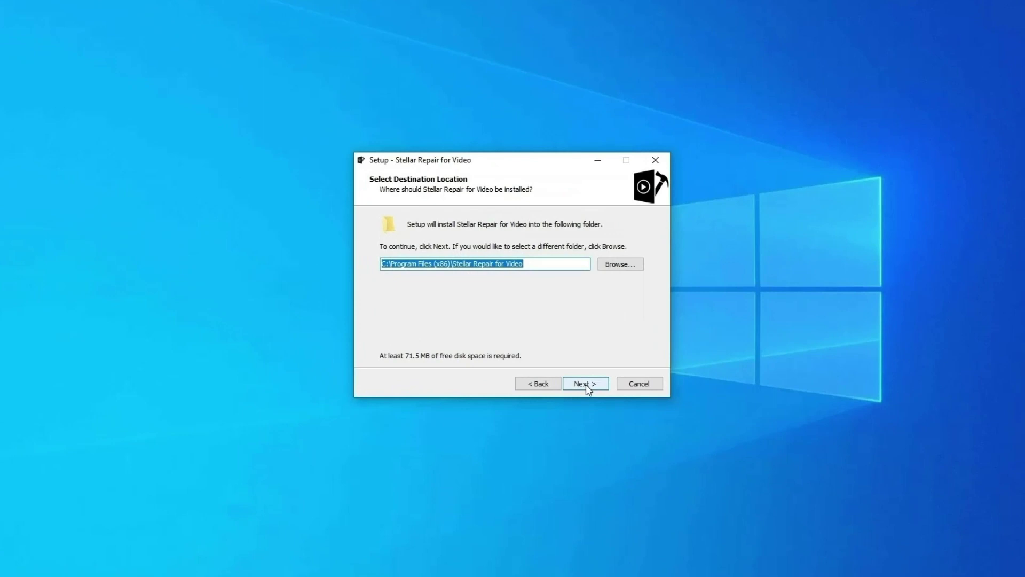
Install Stellar Repair for Video in its default program and Start Menu folders with a desktop icon
click(582, 382)
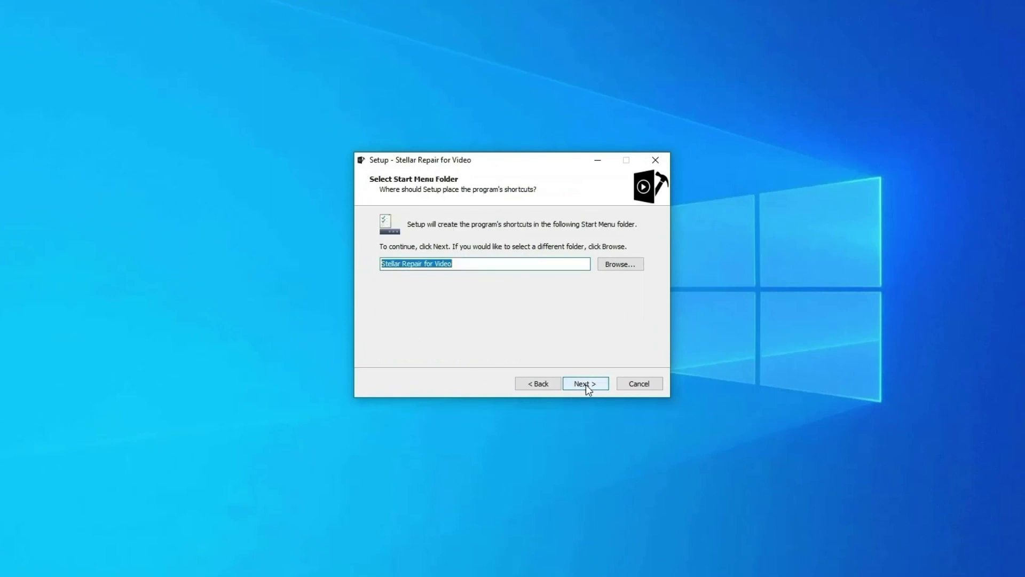
click(585, 384)
click(585, 385)
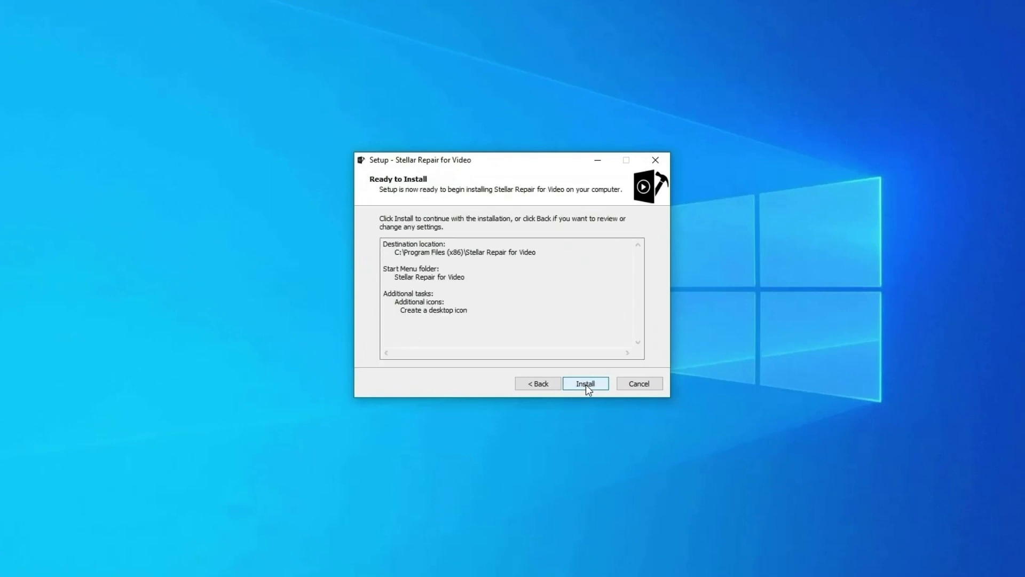
click(585, 384)
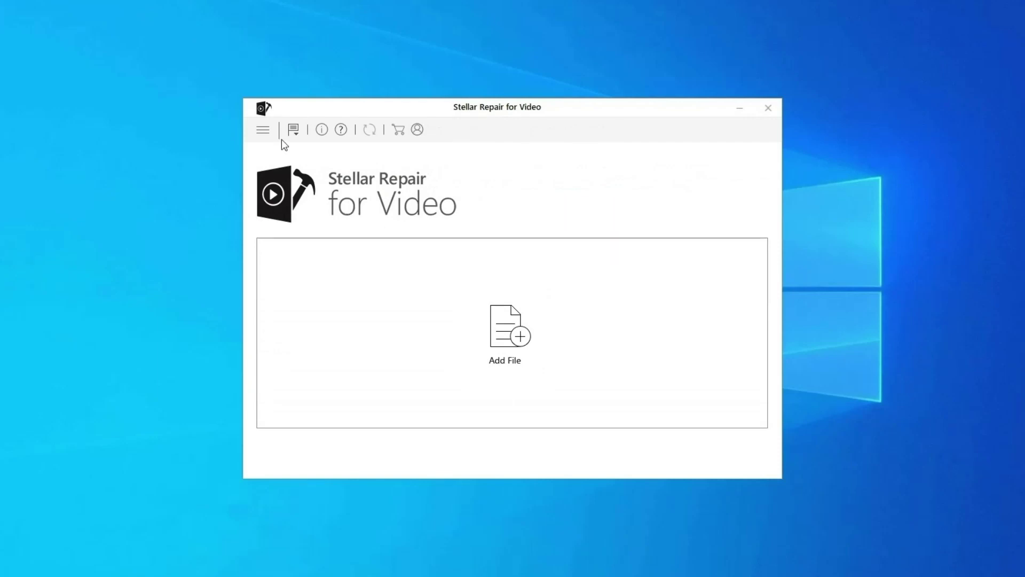
In Stellar Repair for Video, add the MP4 video from the Desktop's VIDEO folder and repair it
click(517, 338)
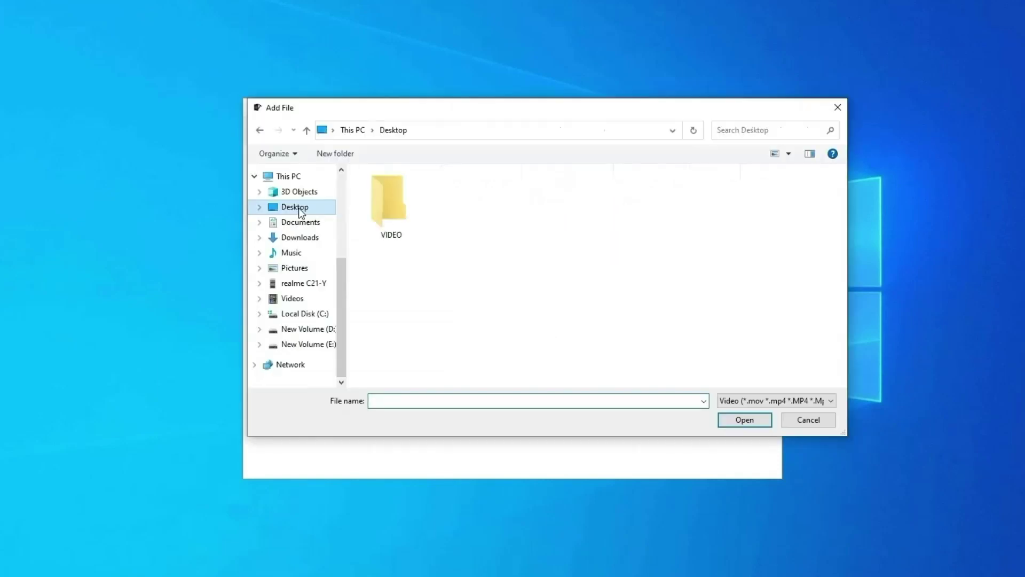
double_click(415, 216)
double_click(389, 214)
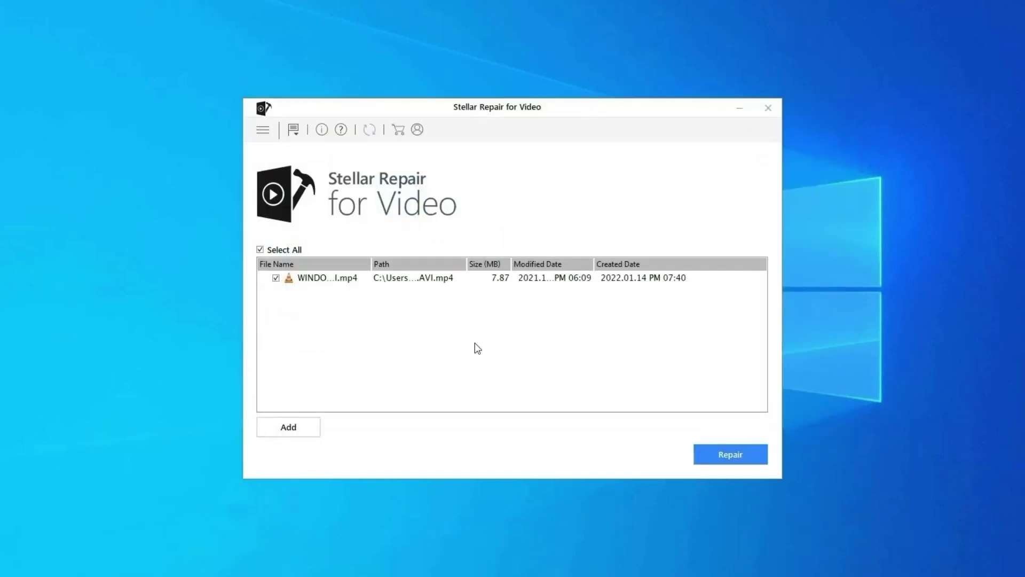
click(730, 455)
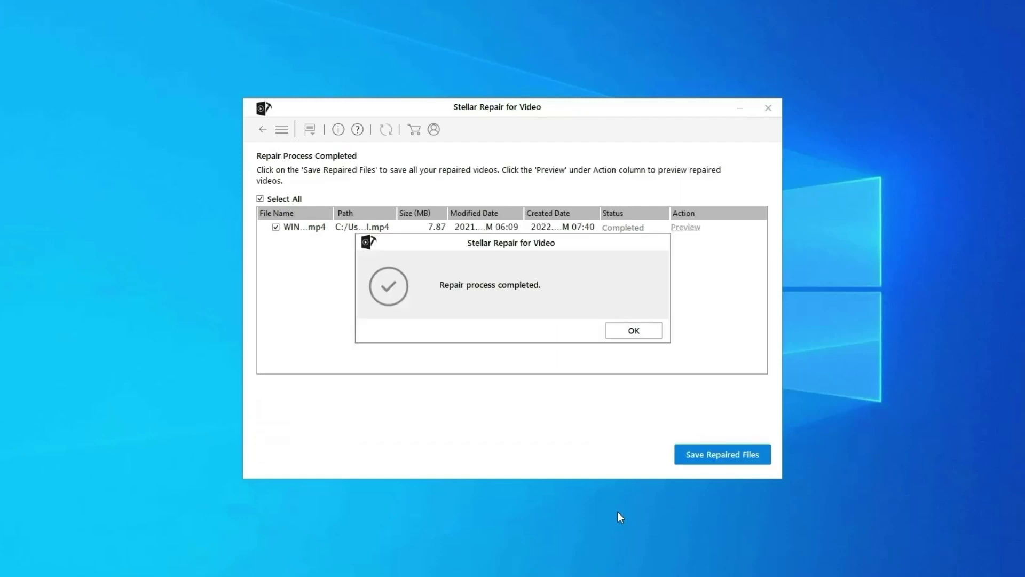
click(650, 333)
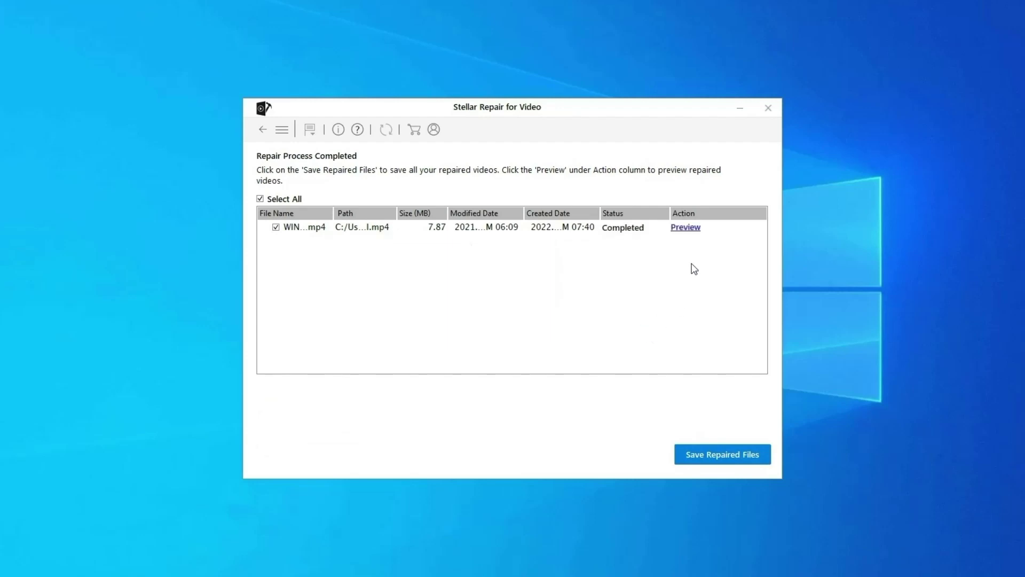